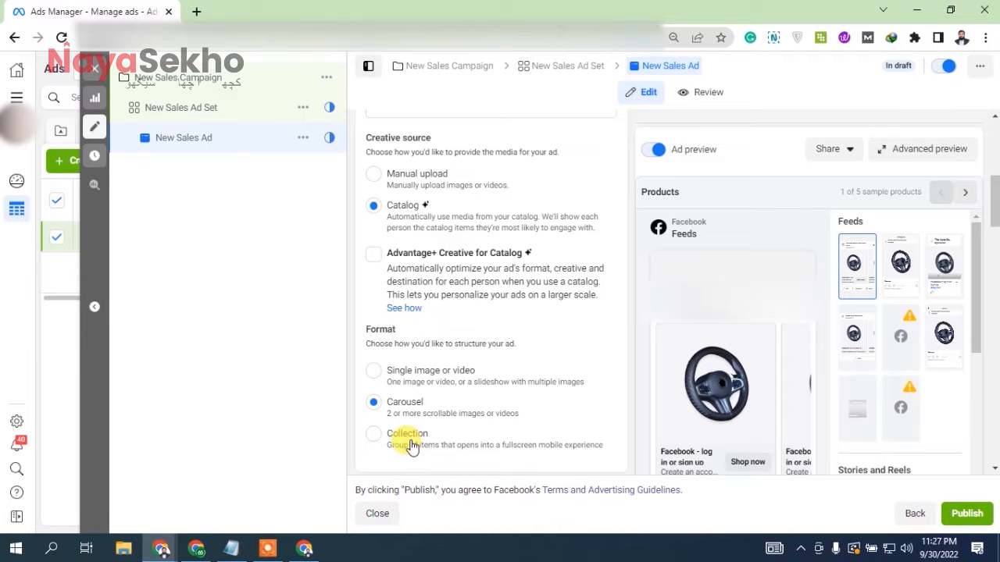
Step: Try Manual upload as the creative source, return it to Catalog, and set the ad format to Collection
click(422, 174)
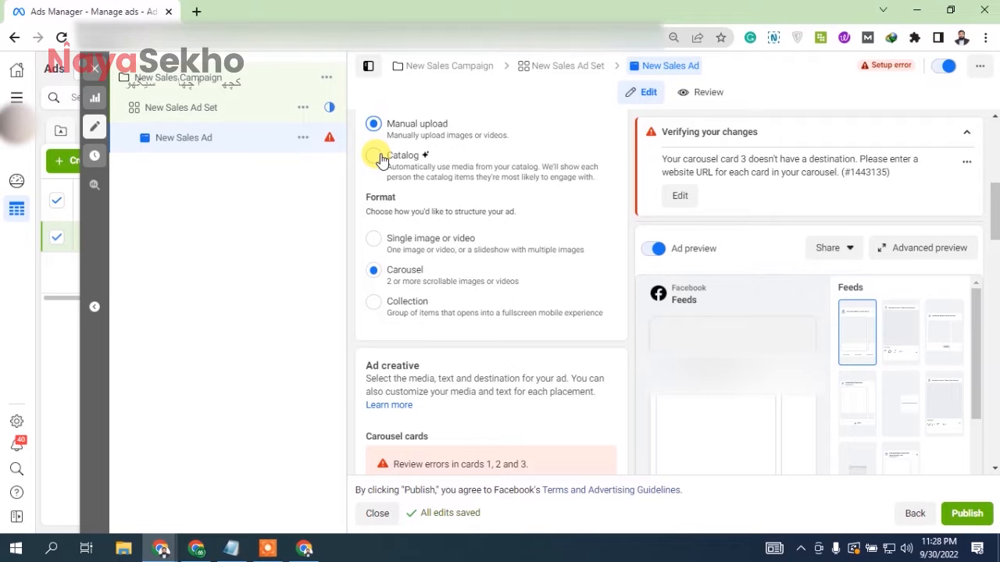
click(381, 158)
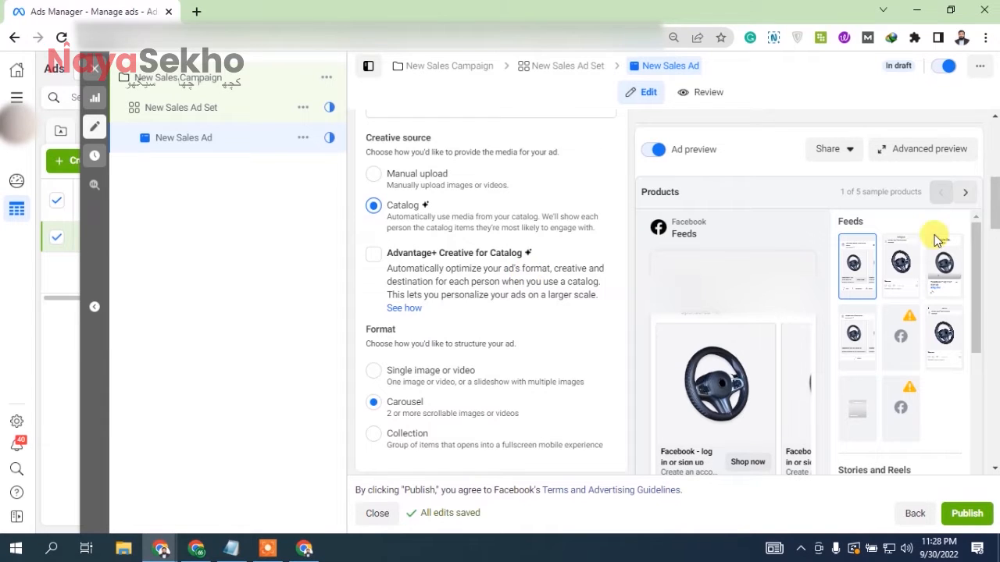
drag(995, 210, 994, 240)
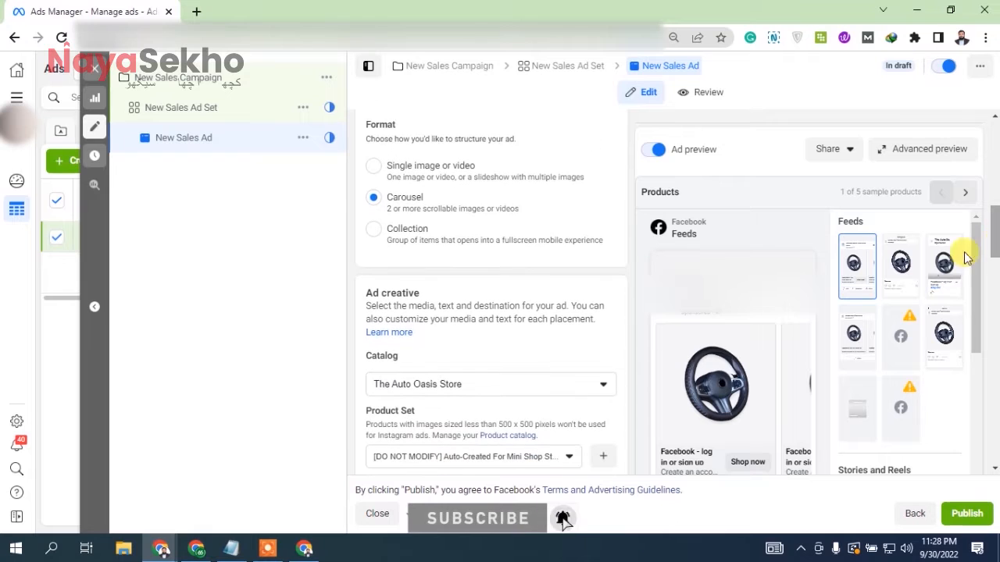
click(400, 244)
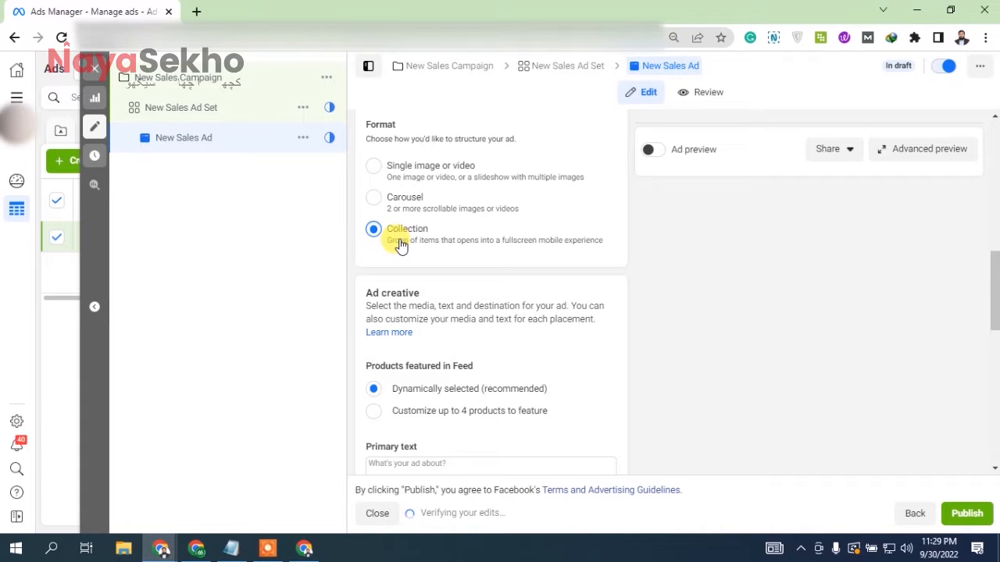
Step: Start creating an Instant Experience for the ad's destination from the Storefront template
drag(996, 282, 995, 297)
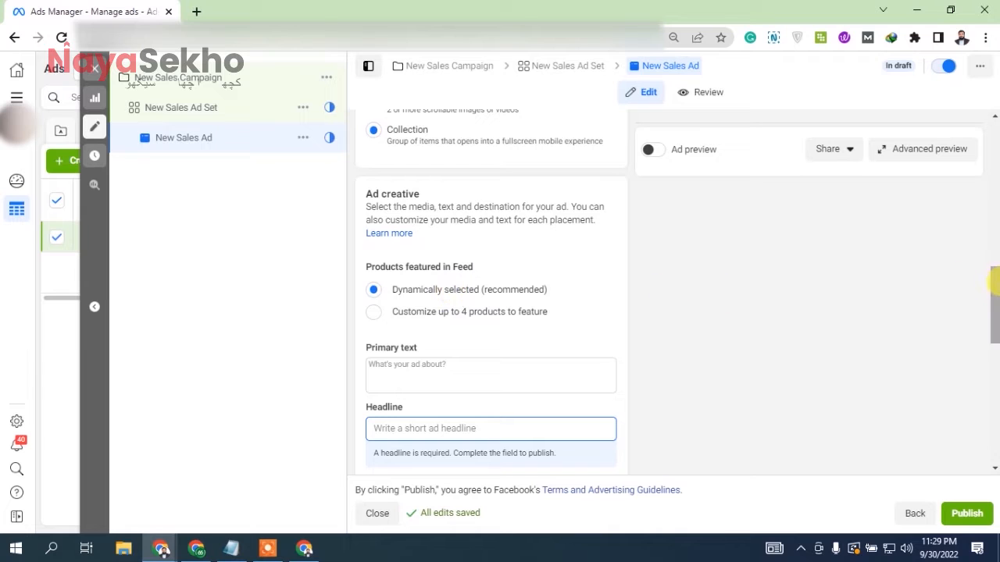
scroll(994, 281, down, 2)
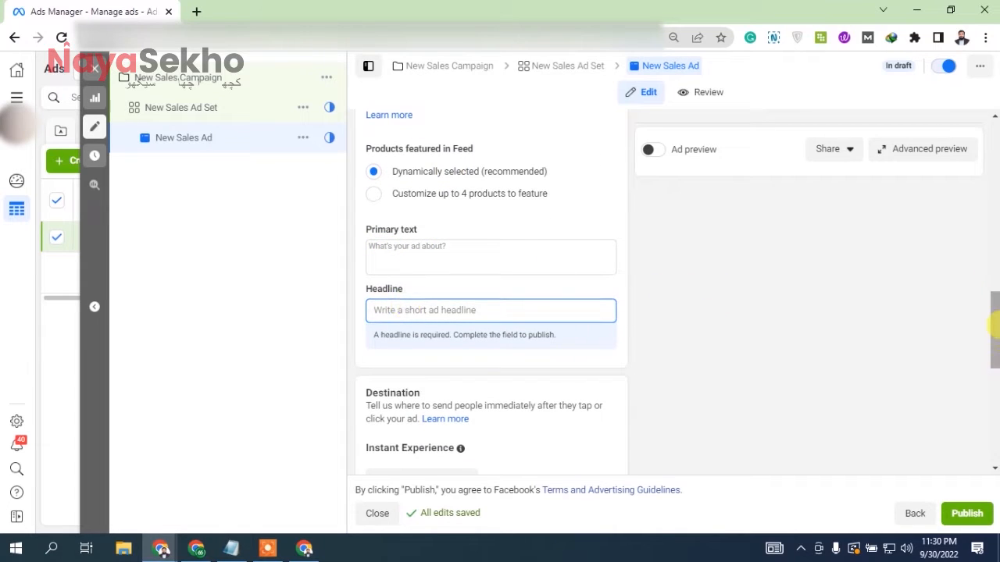
scroll(993, 324, down, 3)
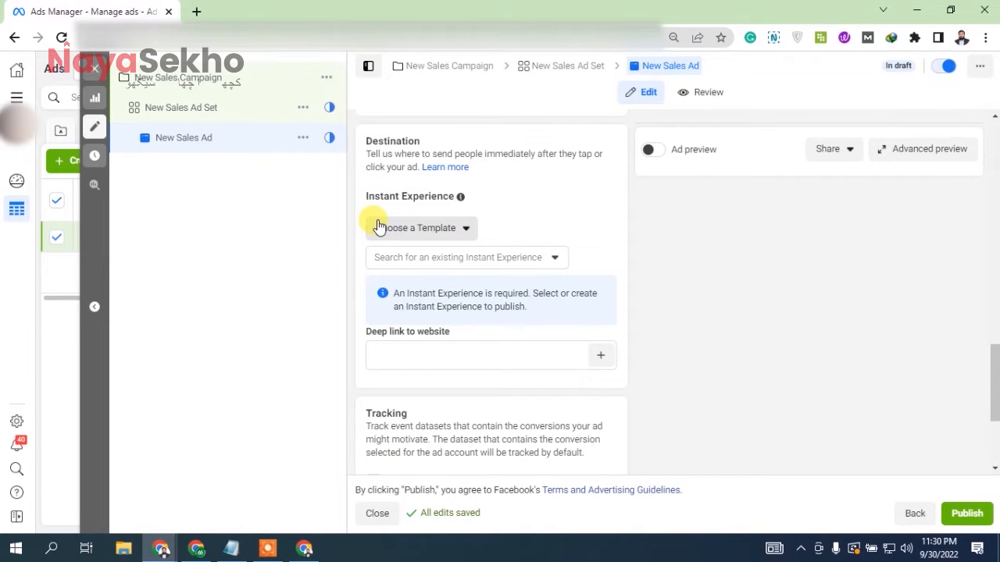
click(402, 228)
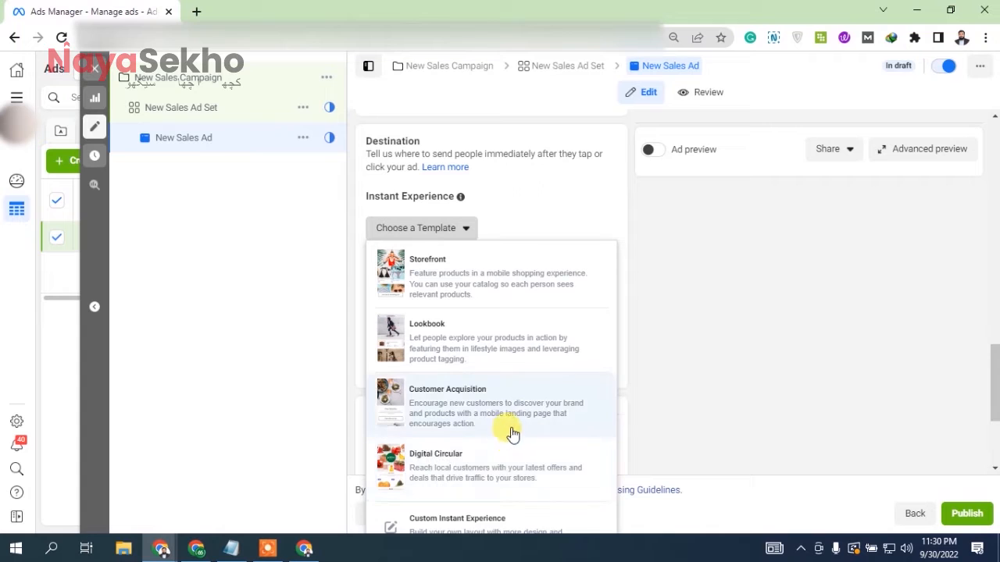
scroll(838, 420, down, 2)
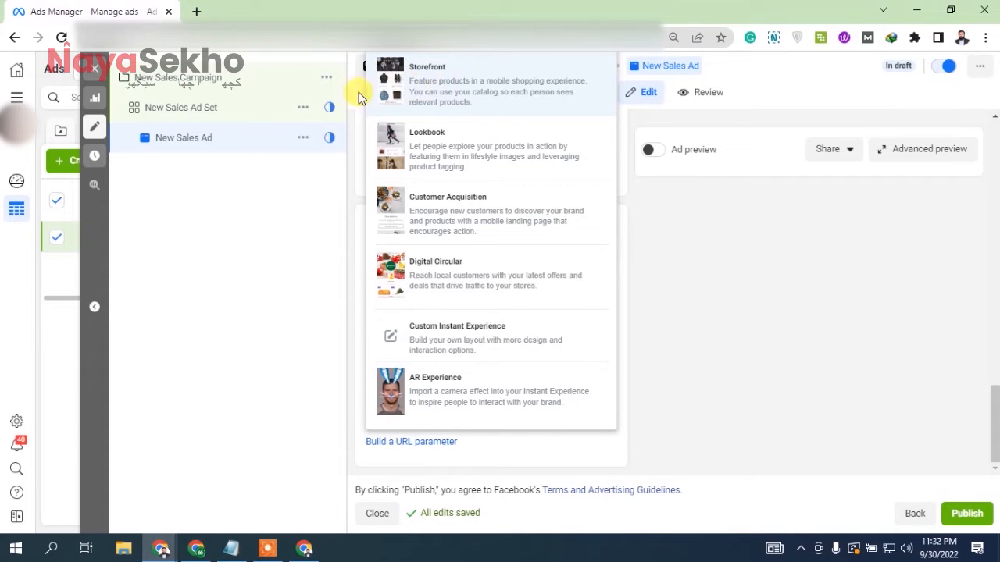
click(439, 82)
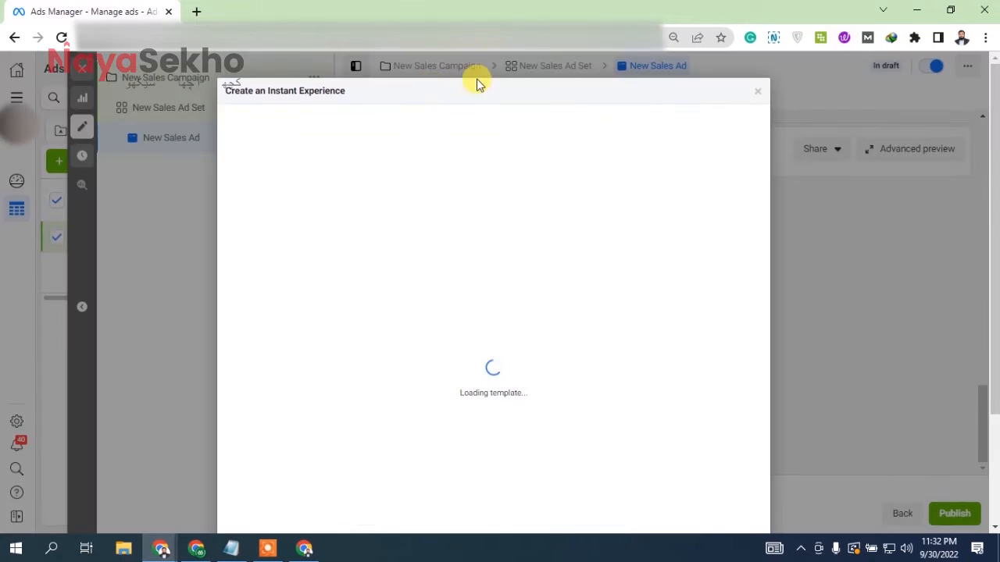
drag(434, 82, 435, 74)
click(434, 93)
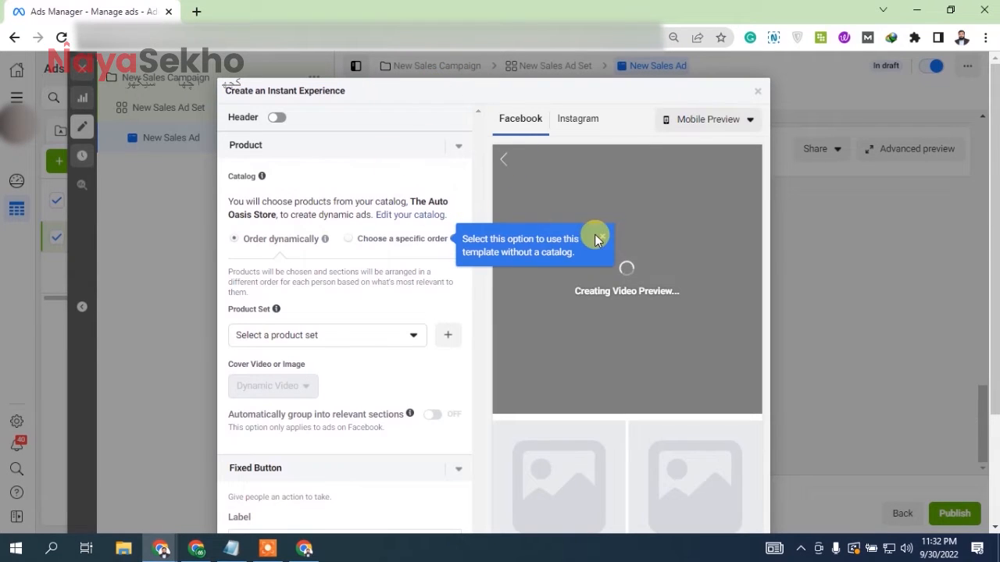
Step: Dismiss the catalog tip and set the storefront's product set to Store collection All products
click(601, 238)
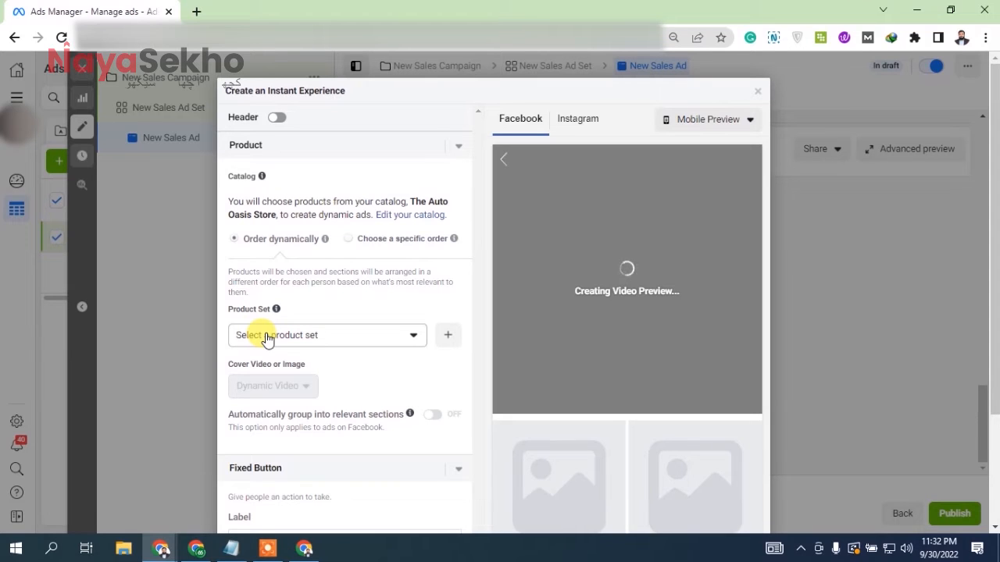
click(348, 335)
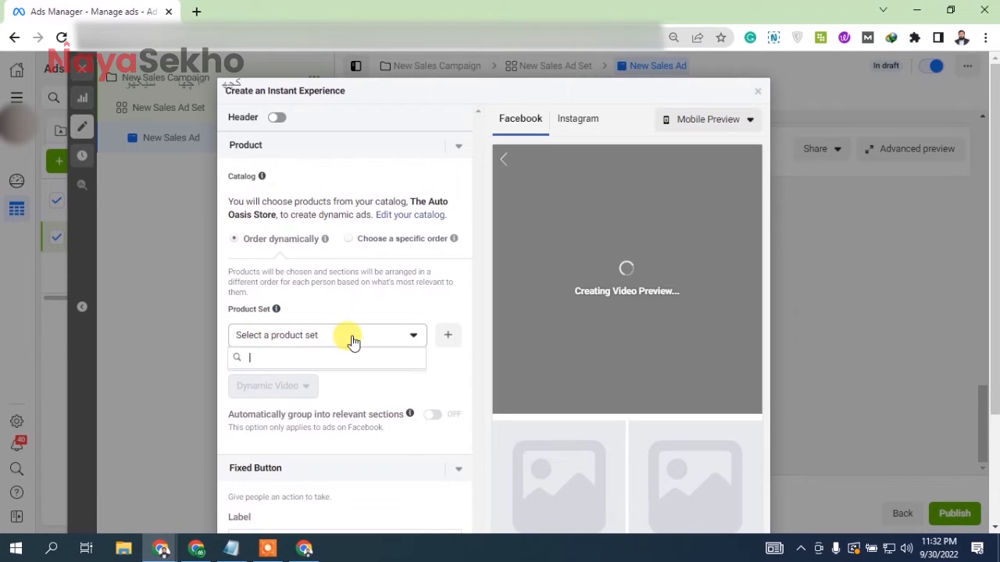
mouse_move(286, 409)
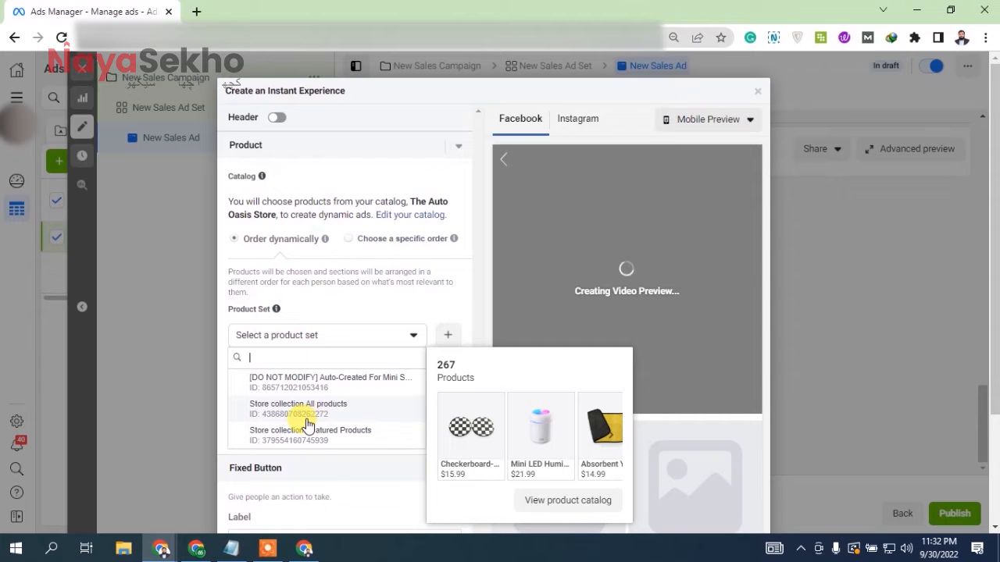
click(364, 414)
Step: Review the automatically grouped product sections in the preview and show their editable section titles
drag(474, 167, 477, 287)
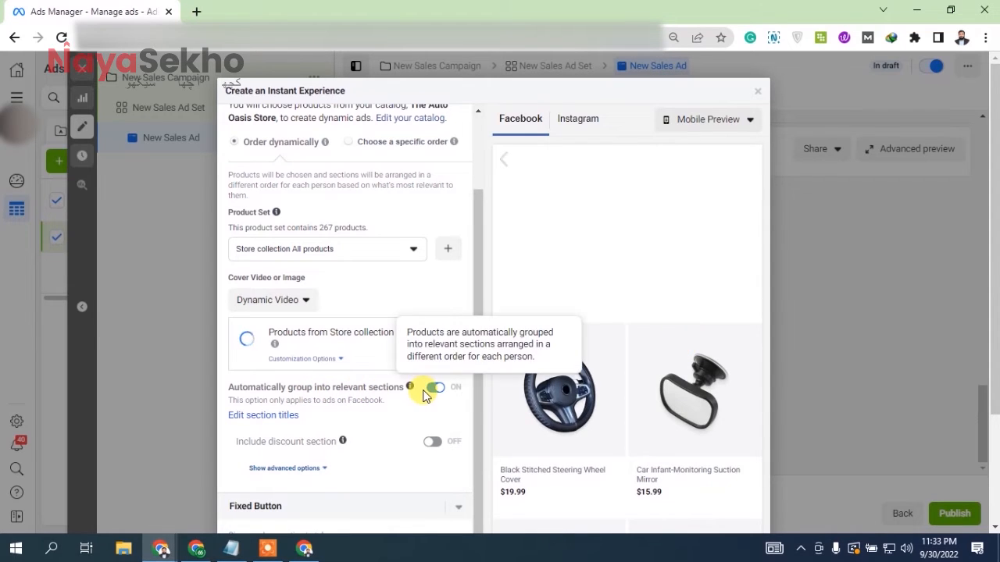
scroll(589, 306, down, 1)
scroll(594, 299, down, 5)
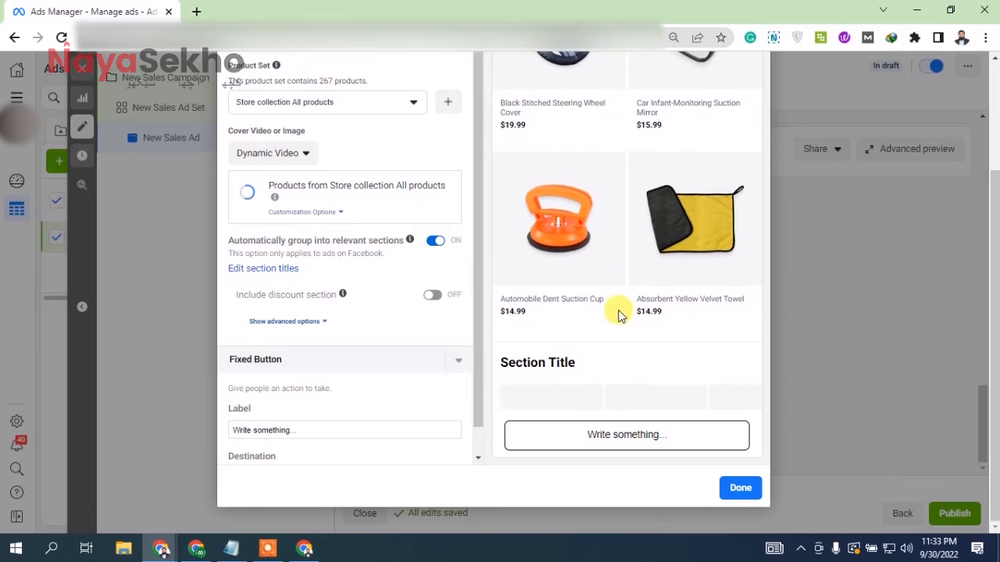
scroll(619, 315, down, 3)
mouse_move(543, 147)
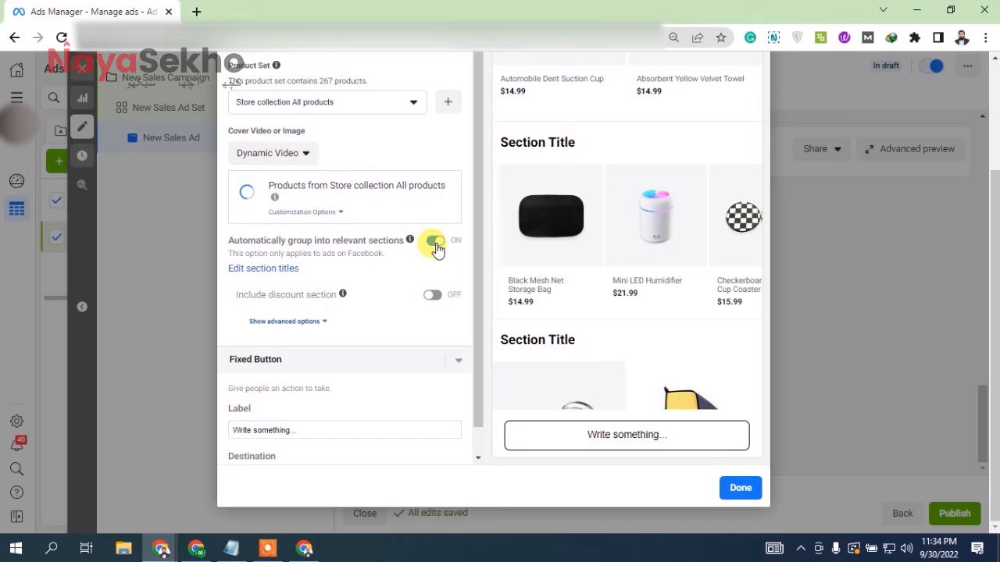
click(265, 270)
mouse_move(532, 195)
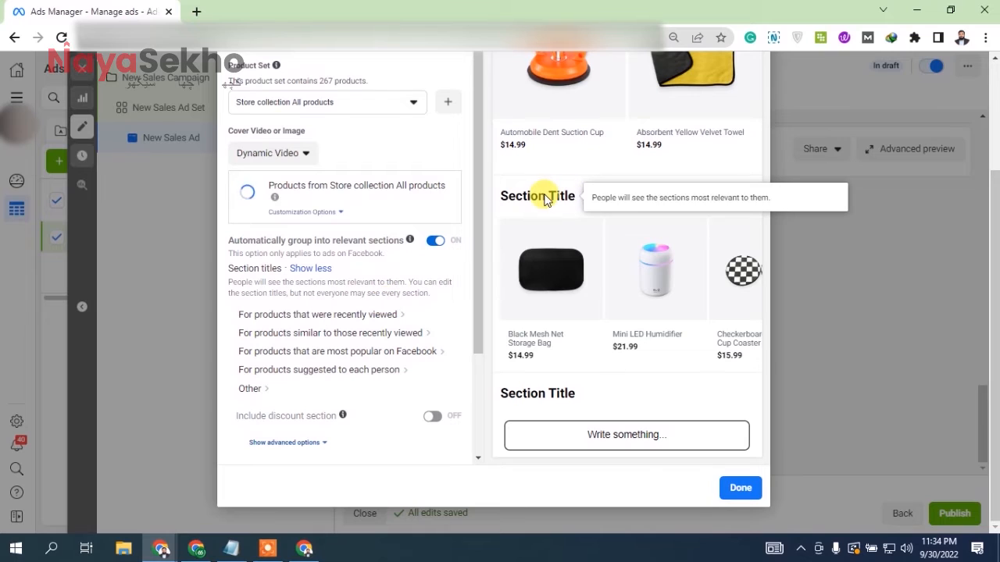
Step: Inspect the section titles for recently viewed products, opening the Keep Shopping title for editing, and collapse the group
click(293, 315)
mouse_move(319, 332)
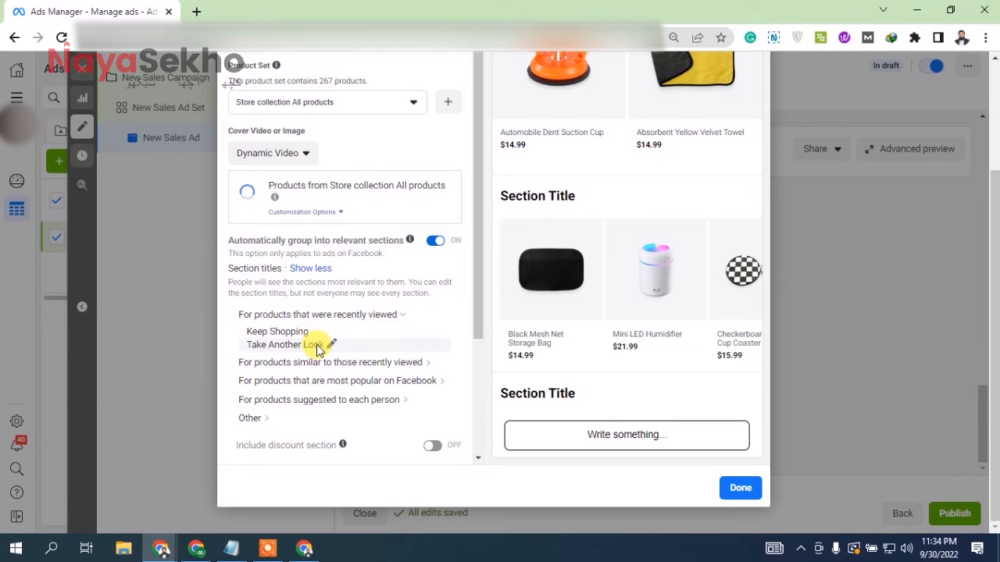
click(318, 332)
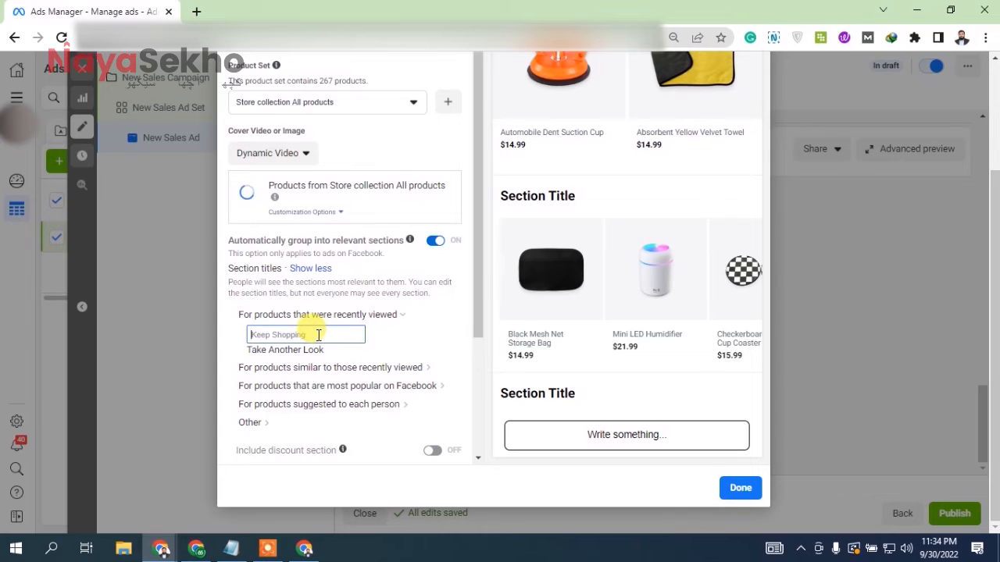
click(411, 305)
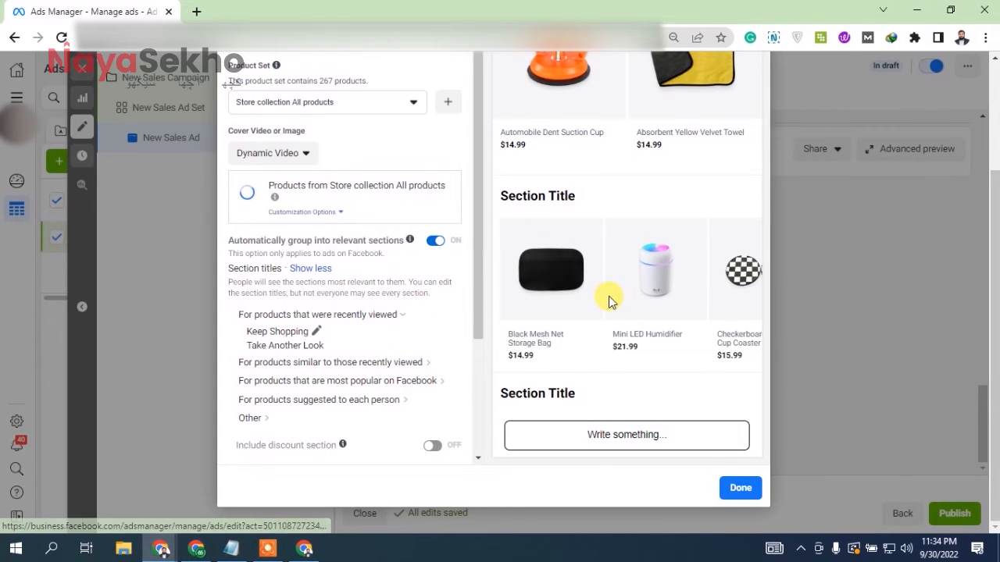
scroll(609, 295, down, 5)
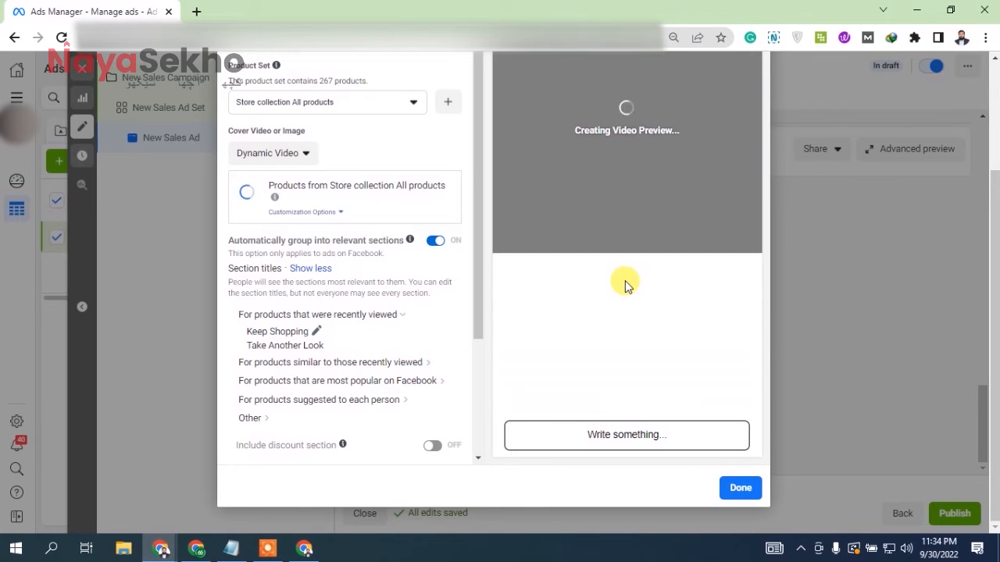
click(406, 314)
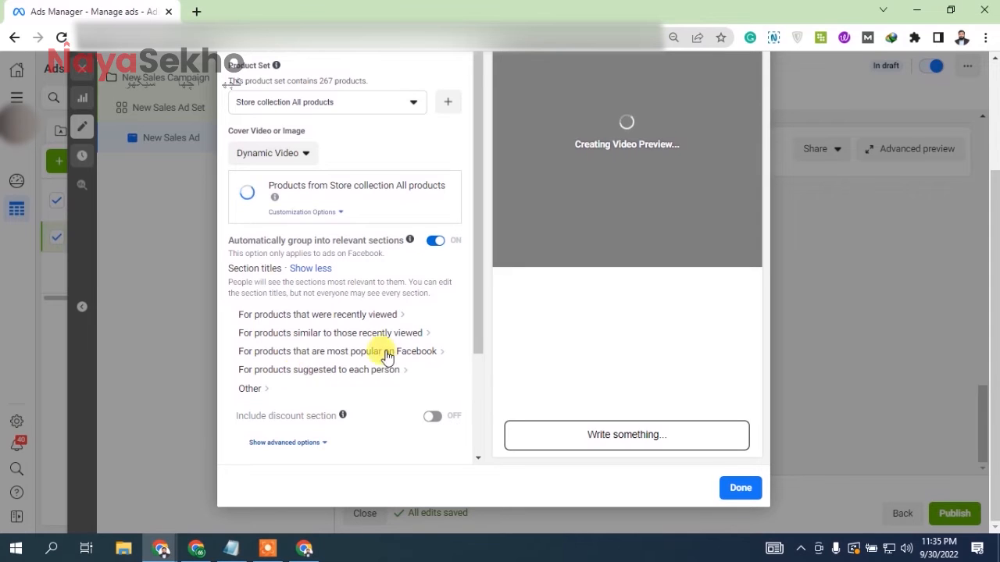
scroll(346, 322, down, 1)
scroll(627, 254, up, 3)
scroll(629, 257, down, 3)
scroll(635, 282, up, 3)
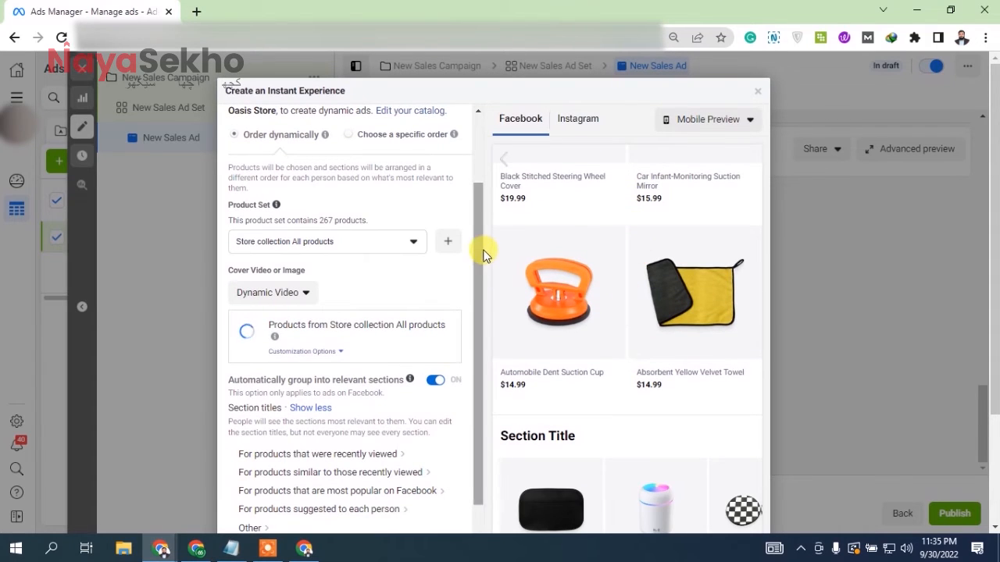
scroll(480, 265, down, 3)
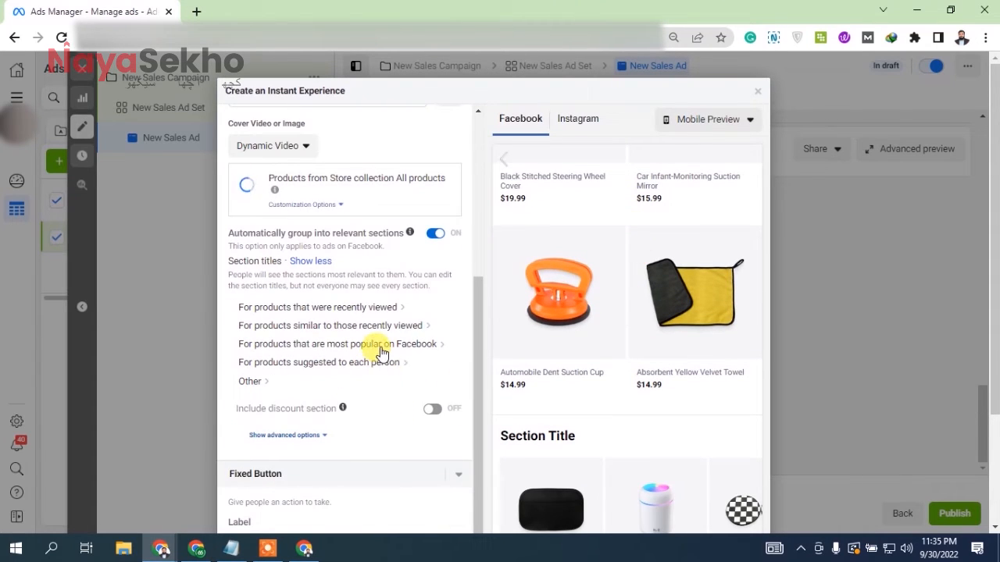
Step: Change the storefront cover to an image and use the Compact Car Vacuum Cleaner picture 6-367.jpg from the account images
scroll(379, 346, up, 3)
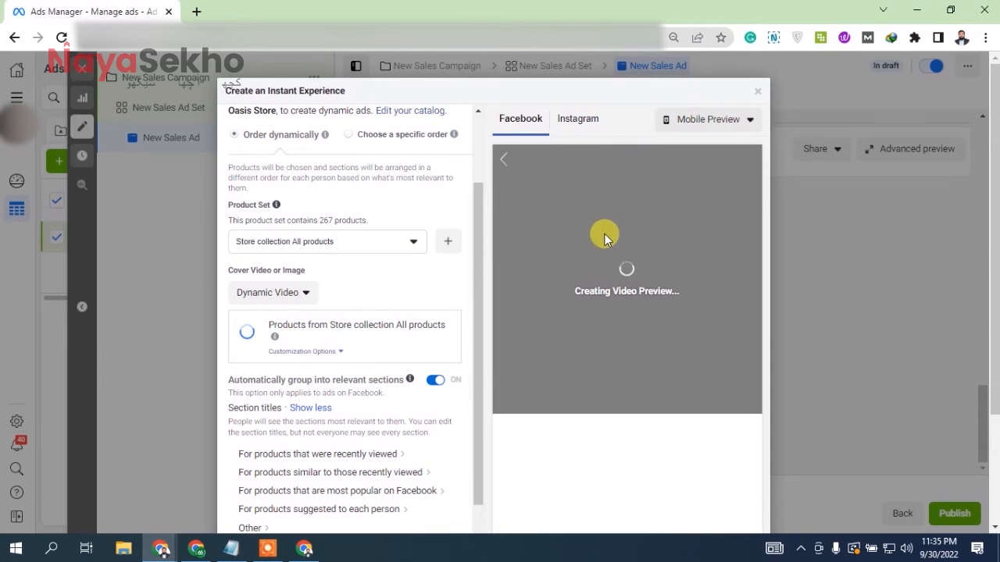
click(280, 301)
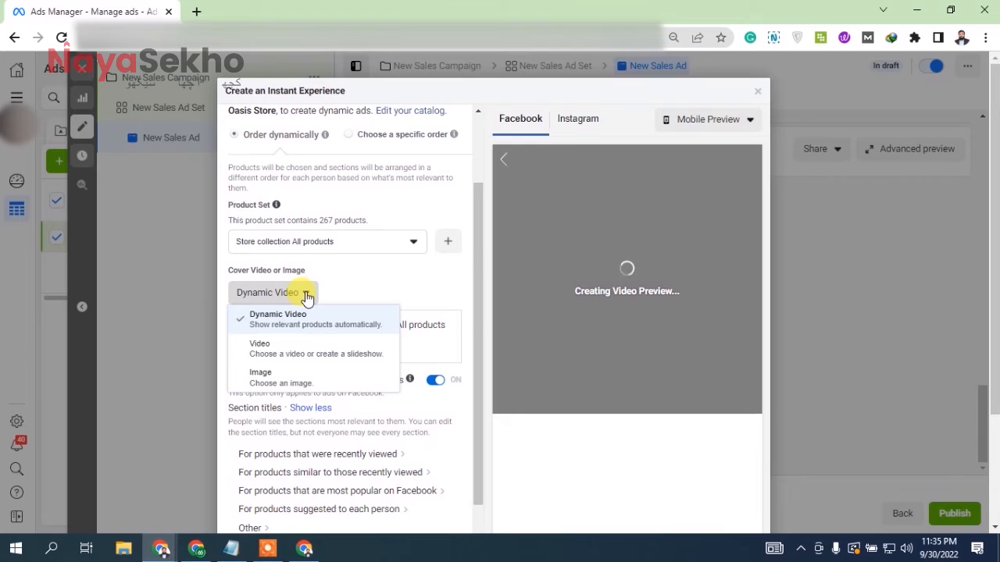
click(265, 380)
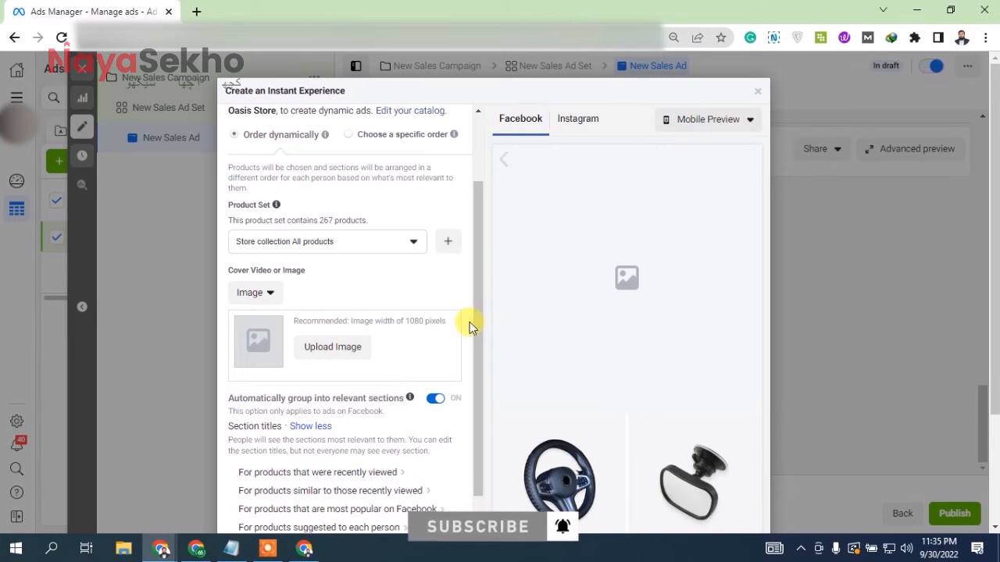
click(351, 348)
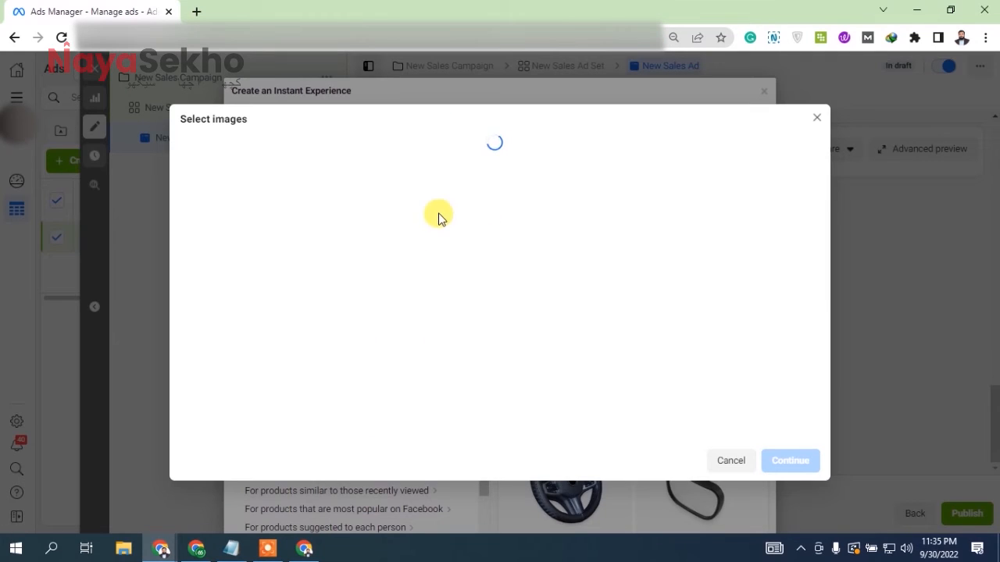
drag(826, 225, 828, 280)
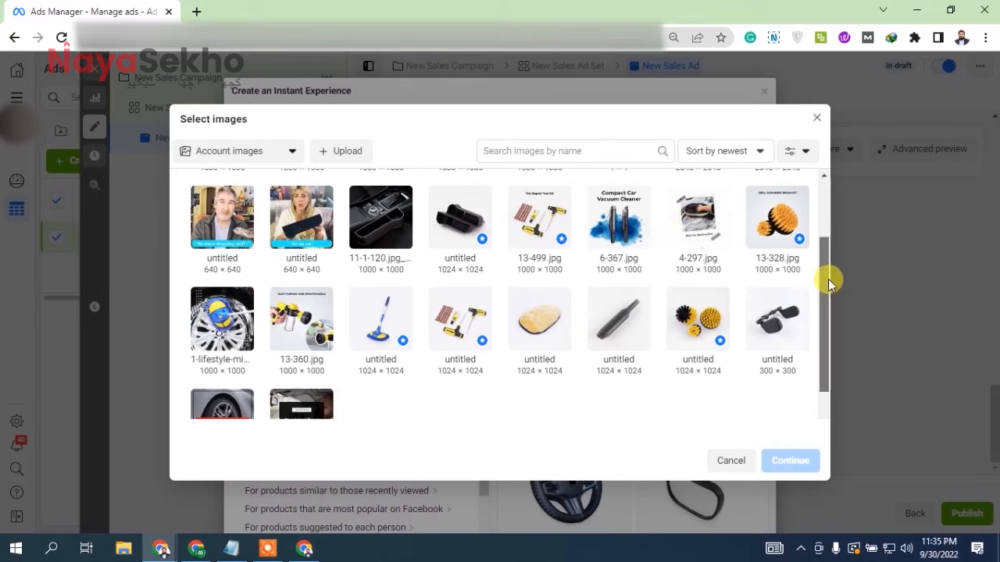
click(632, 209)
click(785, 455)
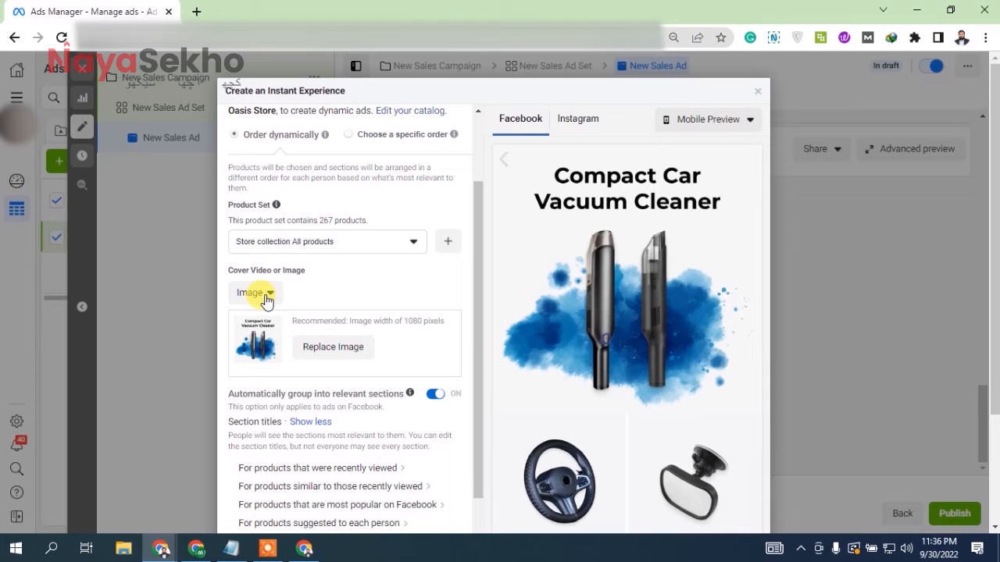
Step: Try a text discount section in the storefront reading "50% off" with "grab now" beneath it, and turn the discount section back off
scroll(632, 273, down, 2)
scroll(632, 273, down, 5)
scroll(660, 319, up, 6)
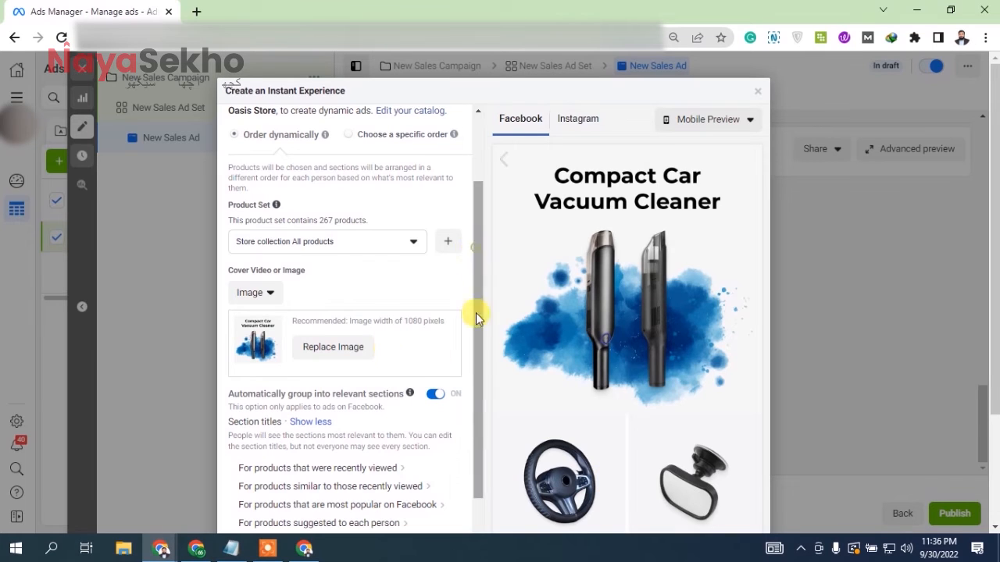
drag(475, 284, 471, 400)
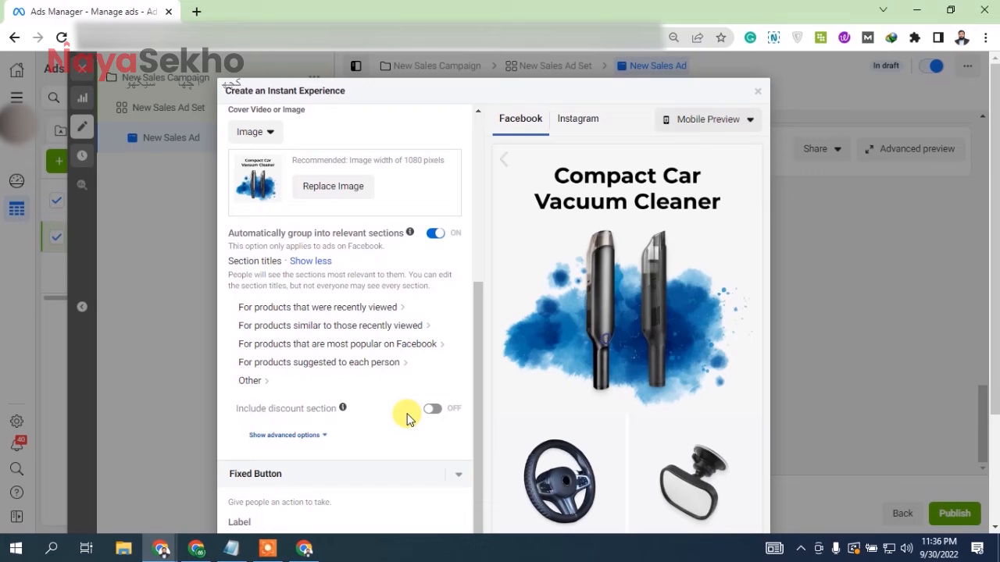
click(433, 413)
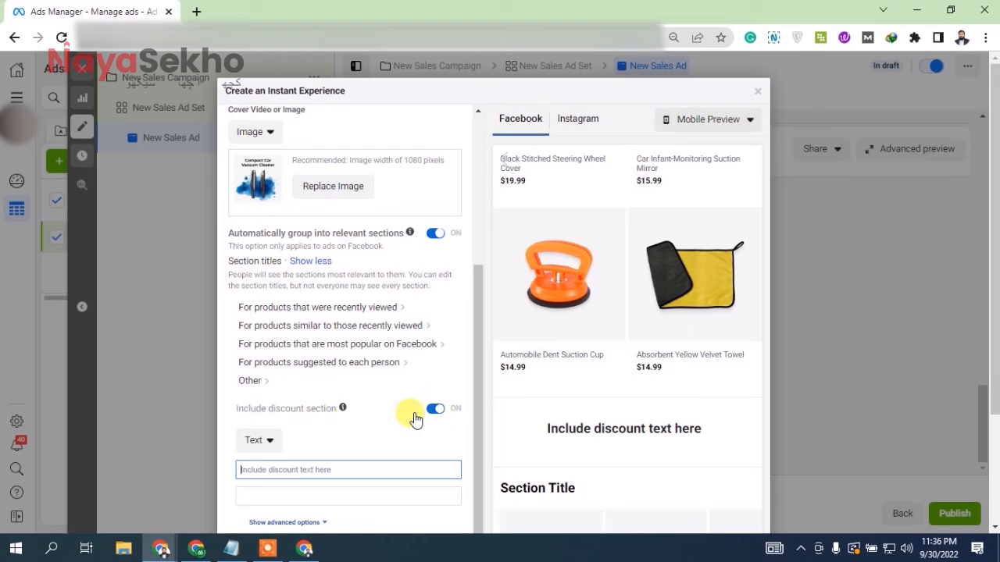
click(263, 440)
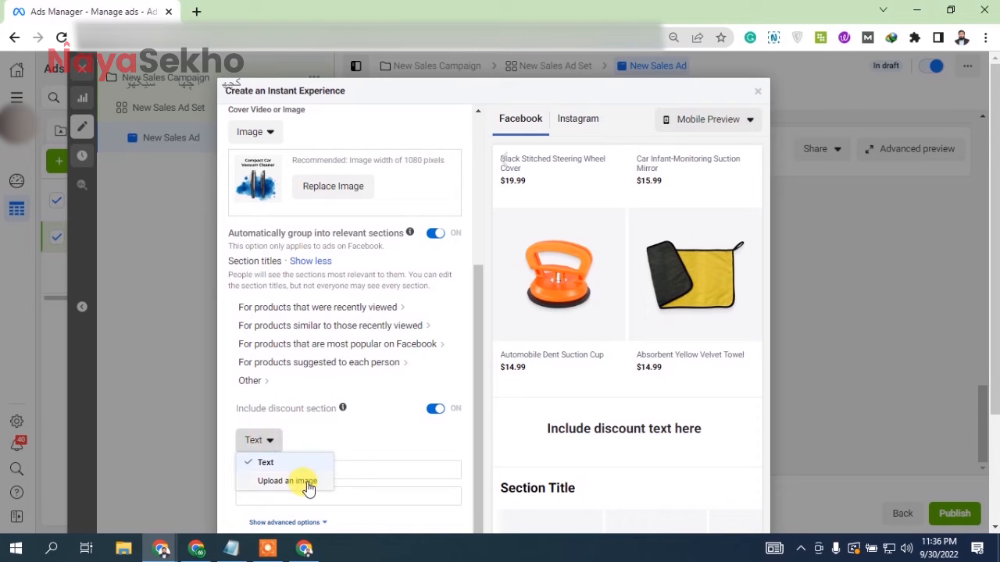
click(313, 435)
scroll(478, 319, down, 1)
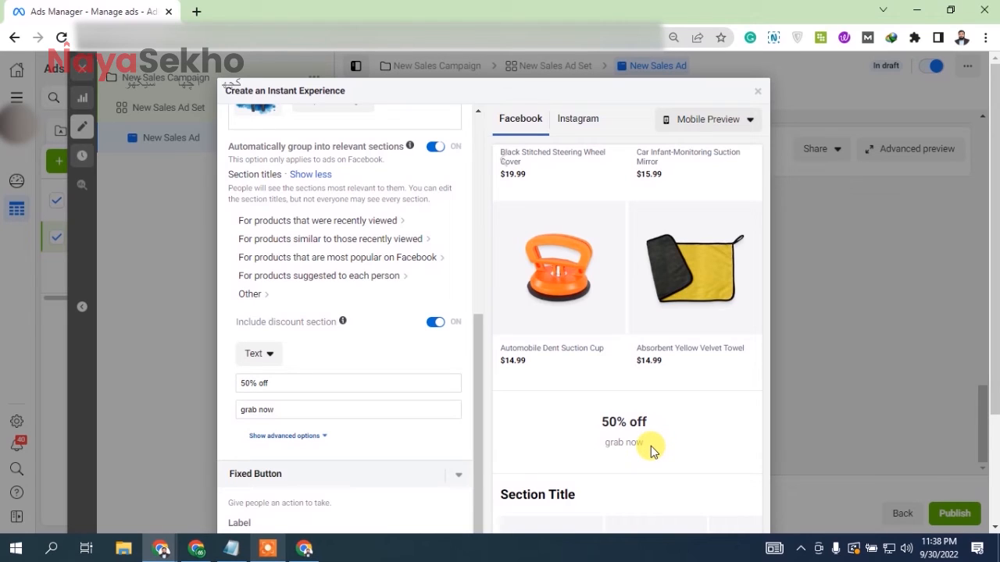
click(434, 325)
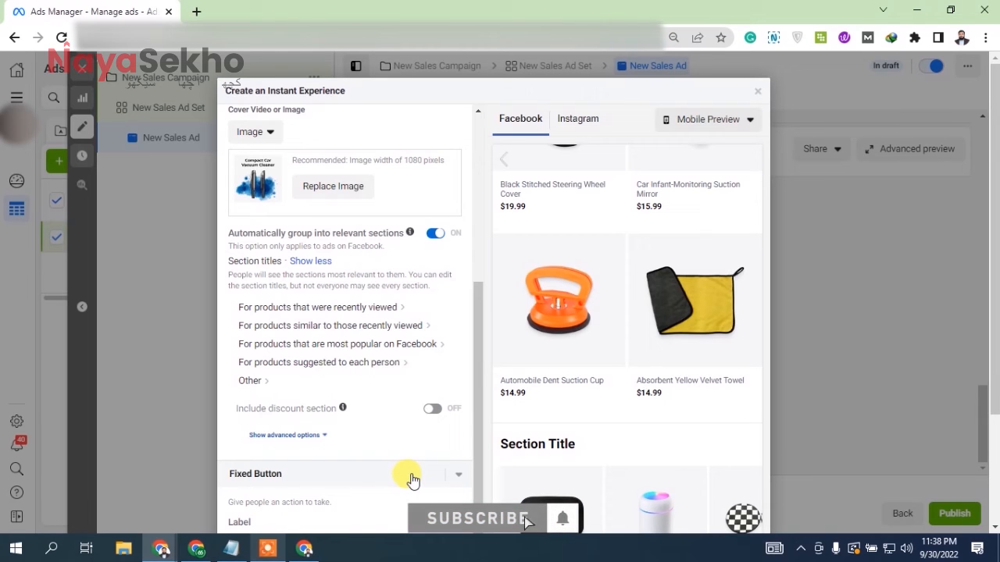
Step: Check the storefront's product sections and fixed button, and finish the Instant Experience to return to the New Sales Ad settings
scroll(717, 358, down, 4)
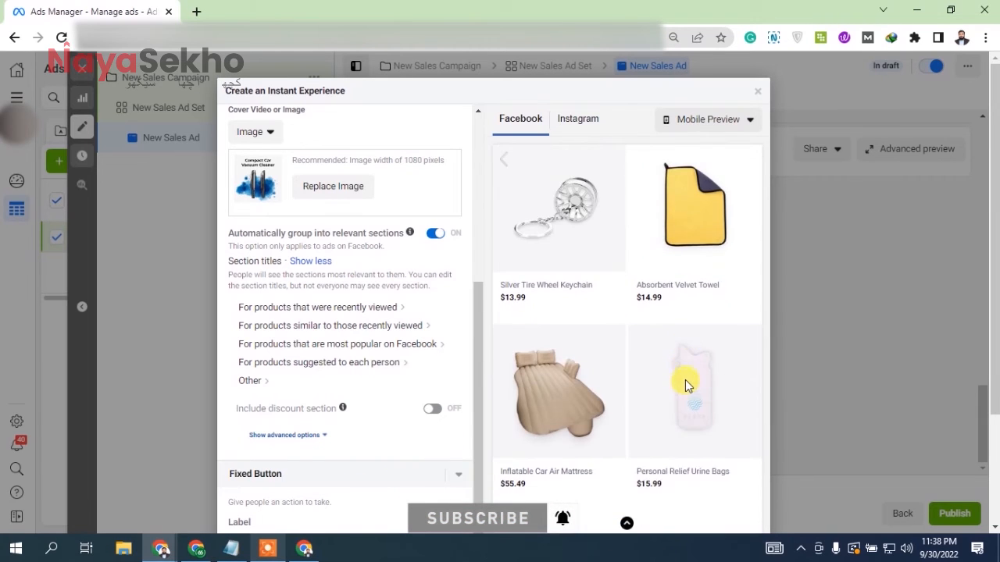
scroll(680, 363, down, 2)
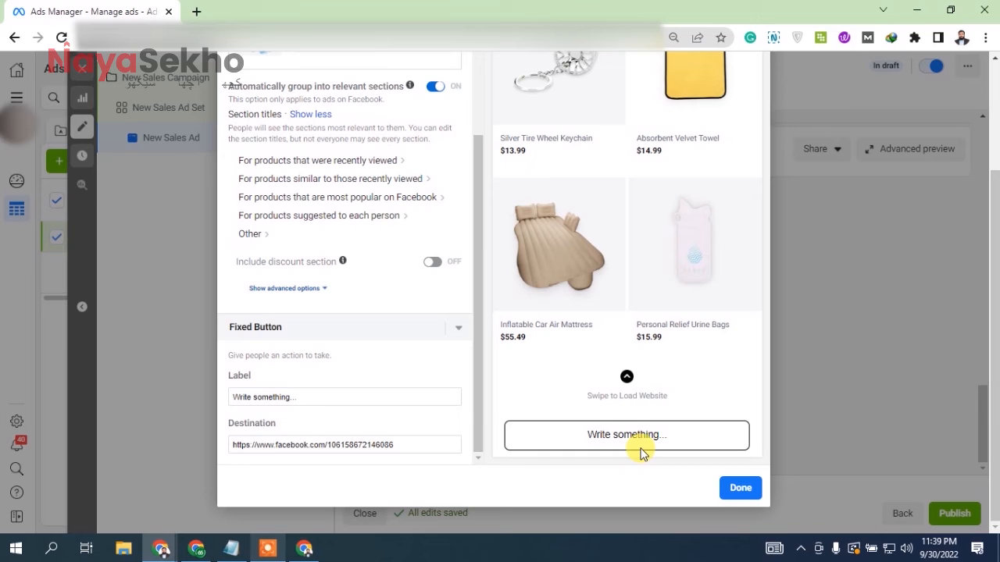
scroll(641, 438, up, 2)
scroll(571, 386, up, 5)
scroll(359, 227, up, 4)
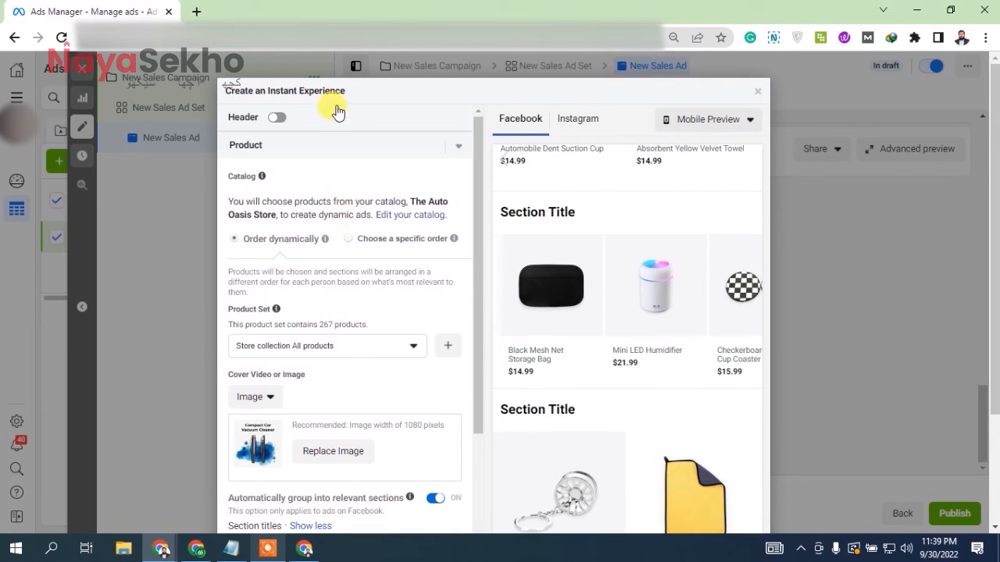
scroll(528, 266, down, 3)
scroll(438, 247, down, 2)
scroll(438, 246, down, 2)
scroll(453, 272, up, 2)
click(738, 488)
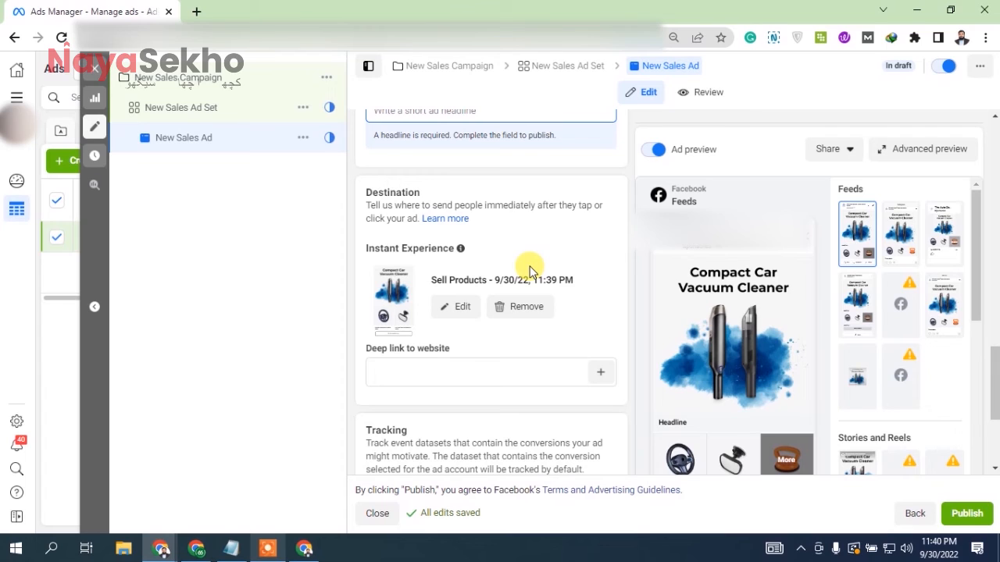
Step: Examine the ad's feed preview and the catalog parameters offered for the deep link to website, and dismiss the list without choosing one
mouse_move(723, 287)
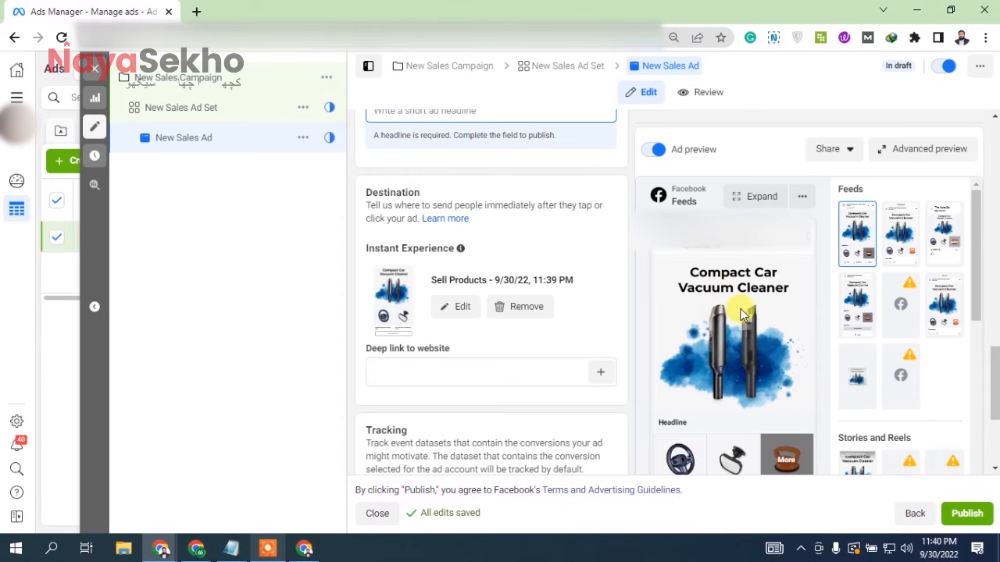
drag(996, 384, 996, 422)
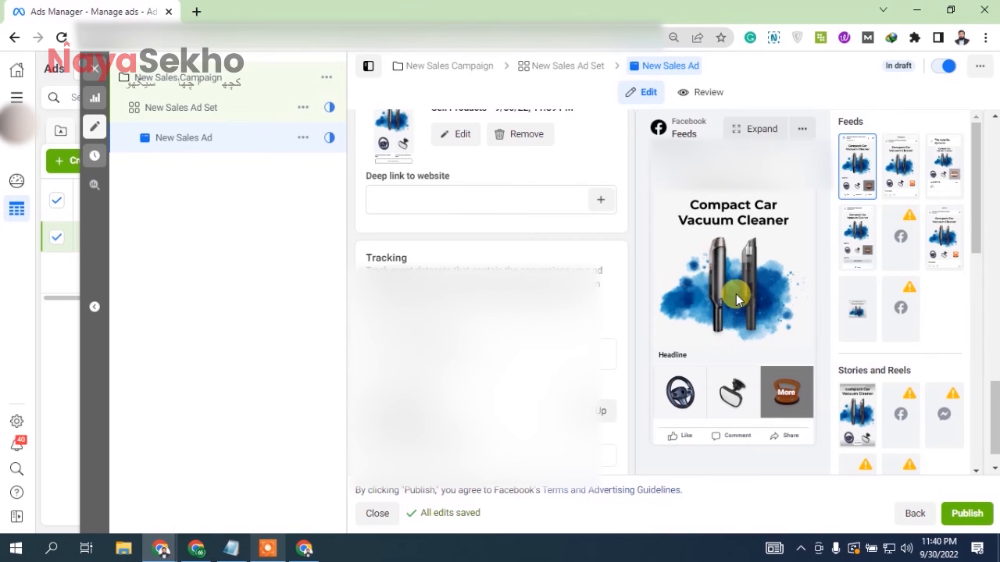
scroll(536, 301, up, 6)
scroll(500, 336, down, 5)
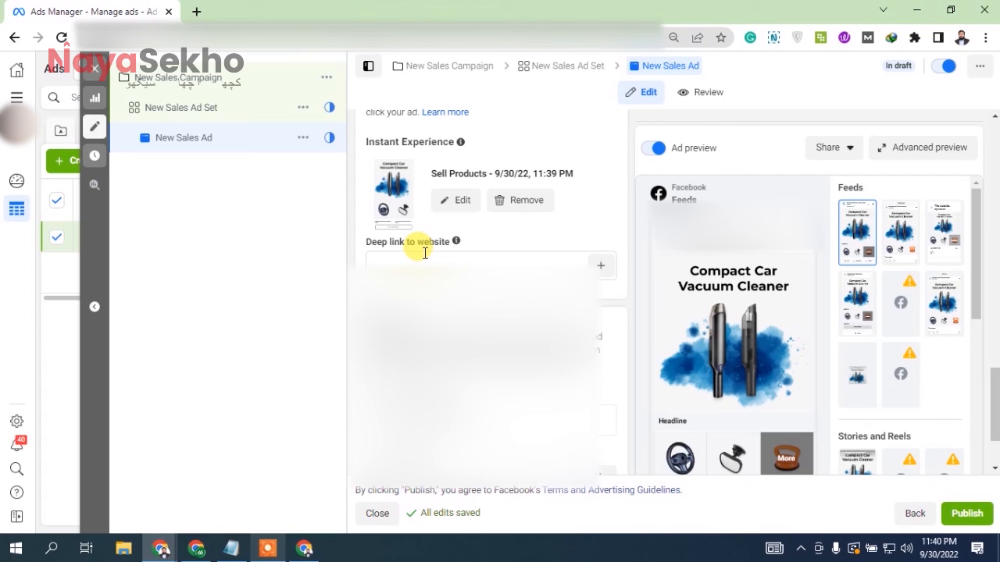
click(601, 265)
scroll(636, 351, down, 3)
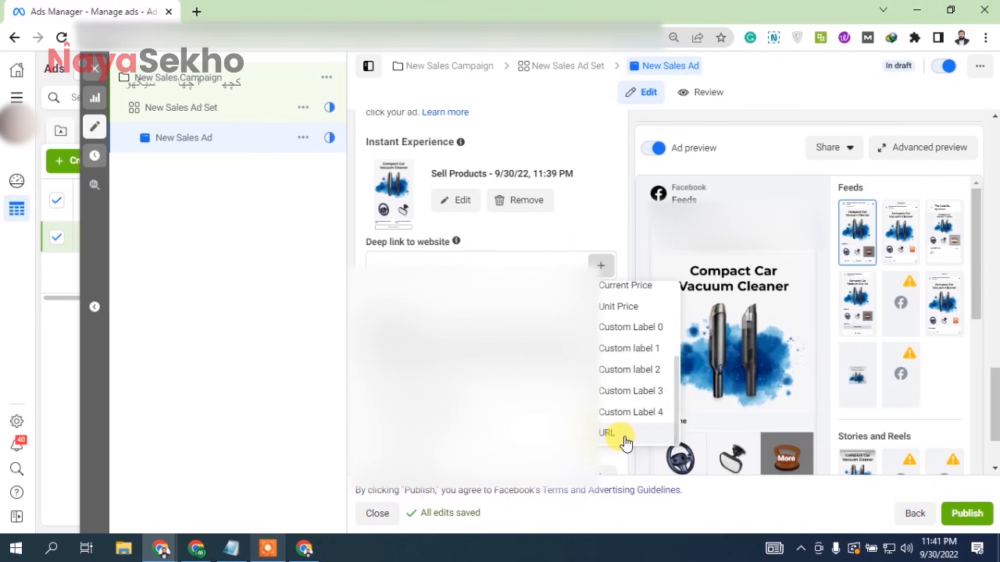
click(336, 280)
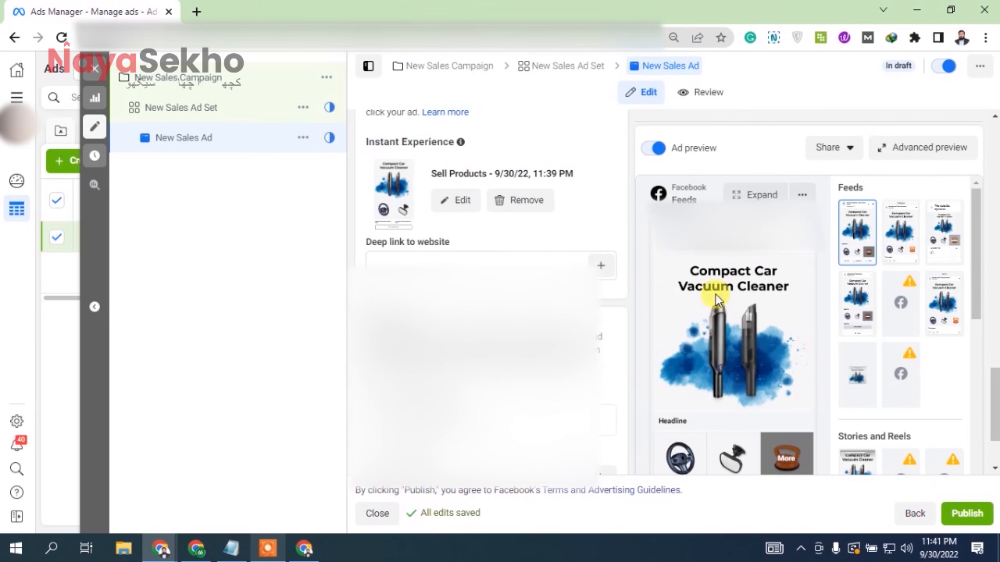
Step: Review the ad's headline, primary text, featured products, creative source and format settings against the feed preview
scroll(524, 244, up, 2)
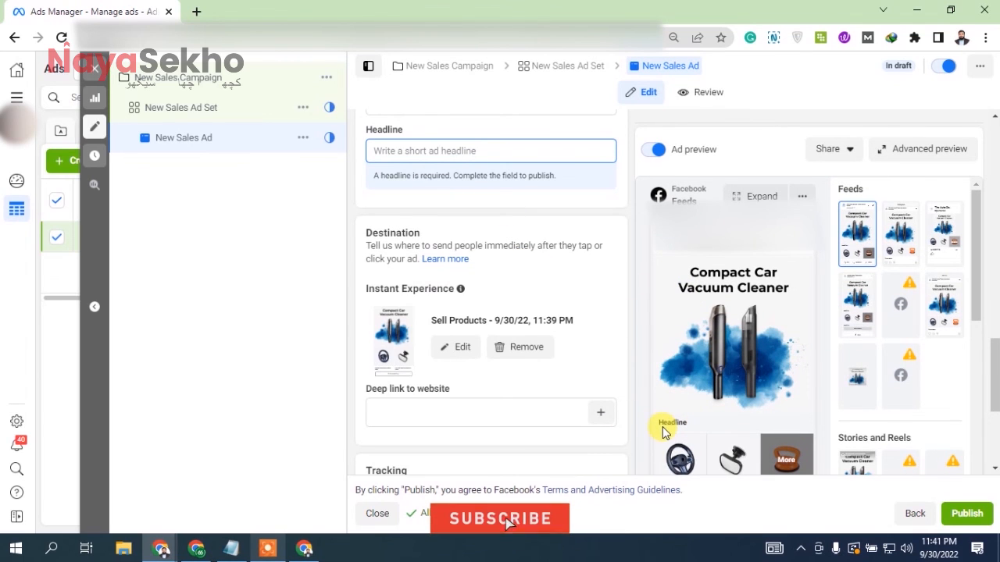
scroll(410, 302, up, 3)
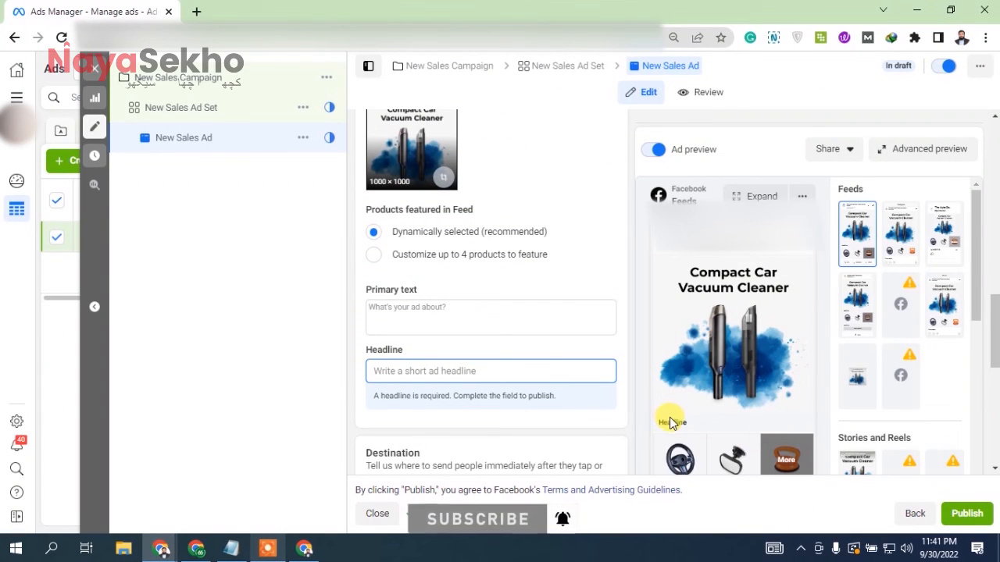
mouse_move(707, 264)
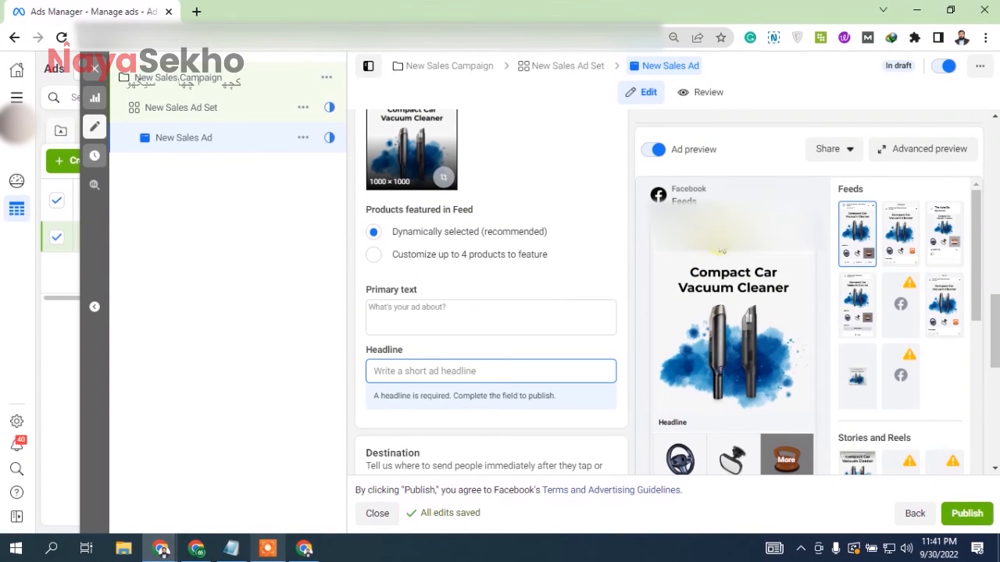
scroll(605, 239, down, 1)
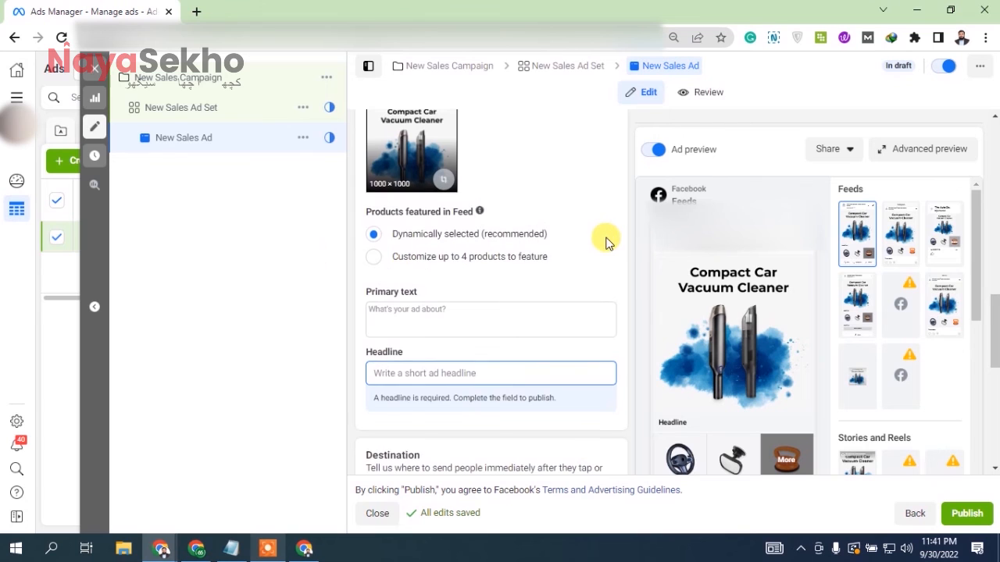
scroll(598, 229, up, 5)
scroll(607, 245, up, 3)
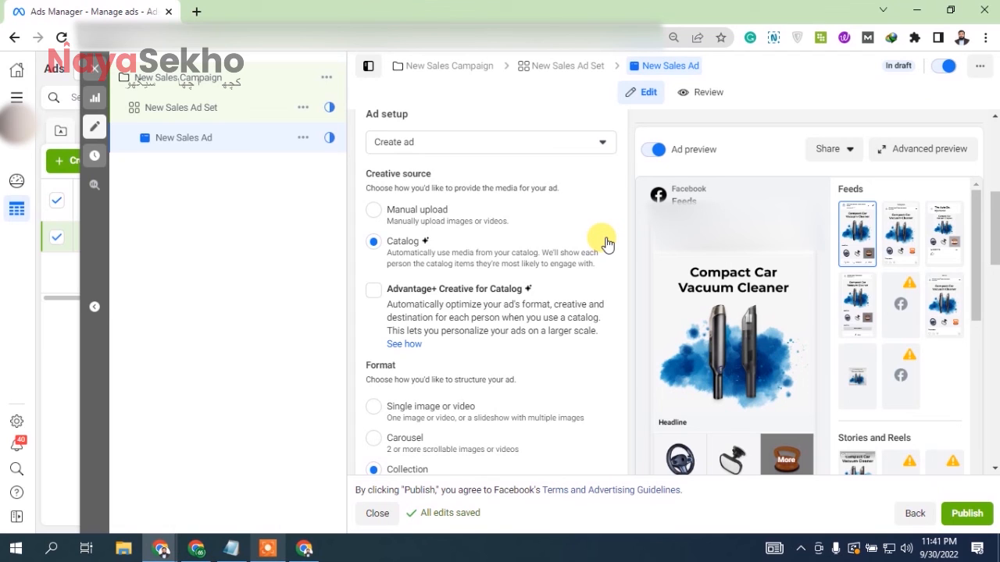
scroll(605, 244, down, 3)
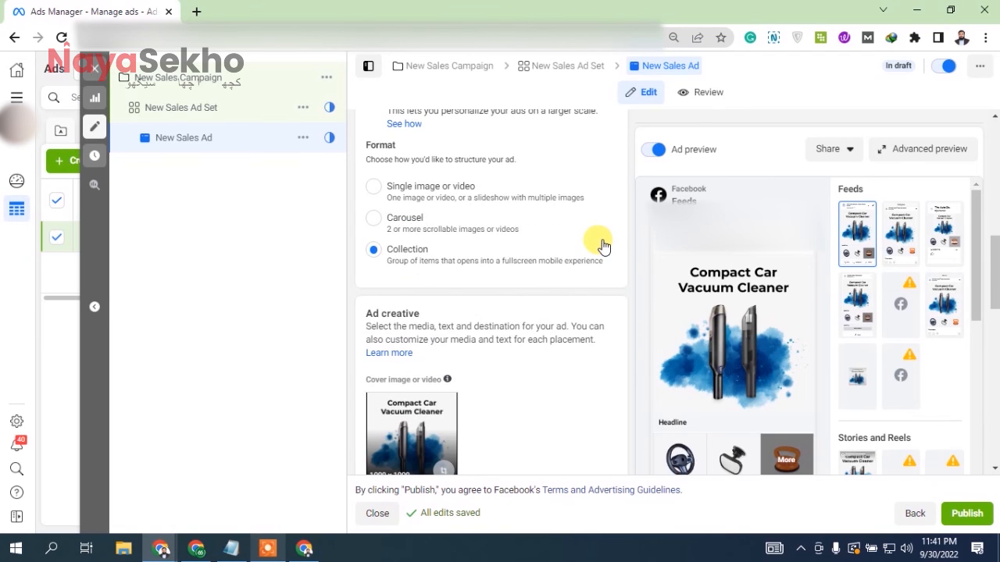